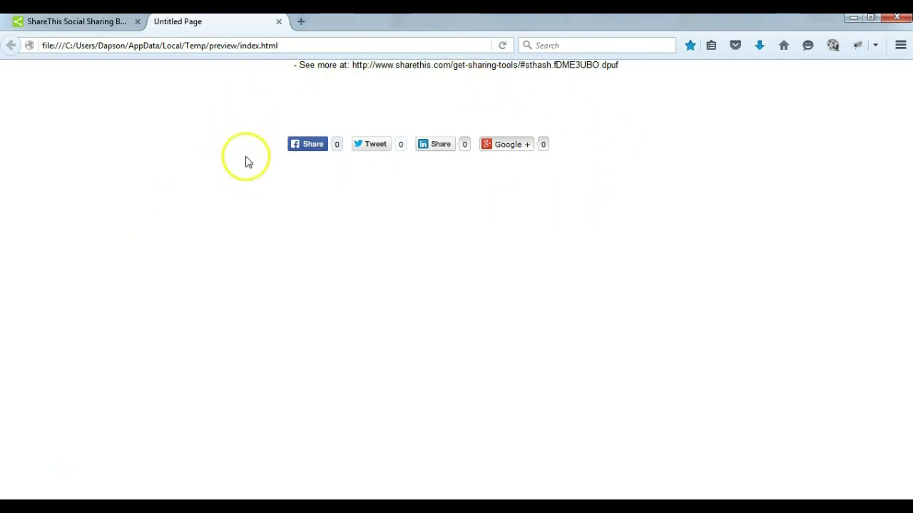
- Test the Tweet share button on the previewed page and close the Twitter page
click(373, 143)
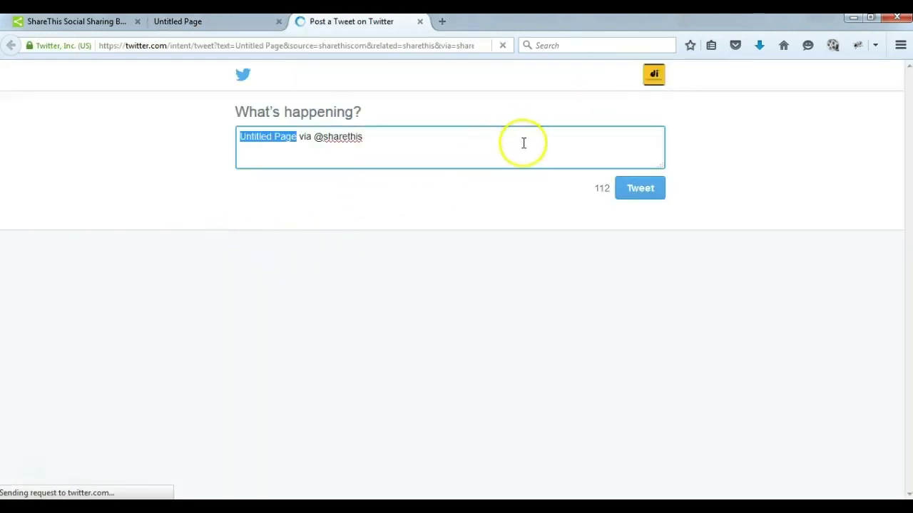
click(420, 22)
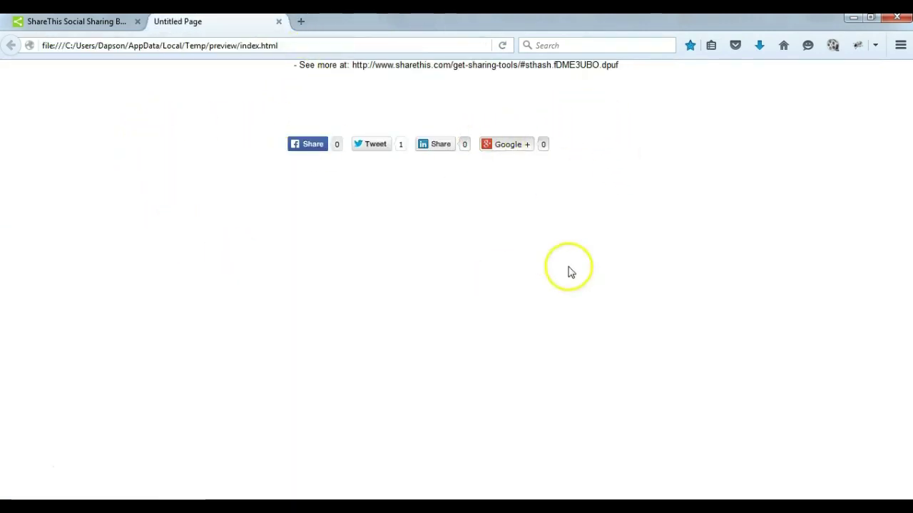
- Open the ShareThis sharing tools and choose Website as the platform
click(78, 21)
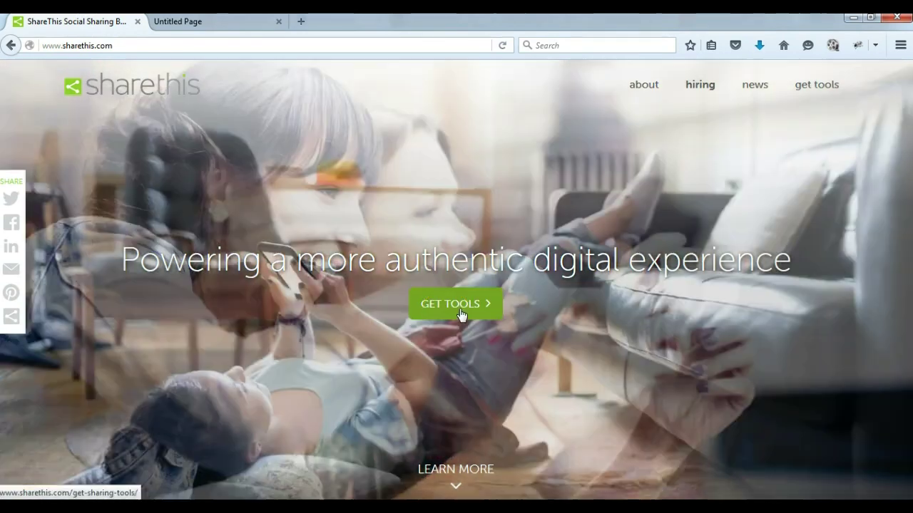
click(460, 311)
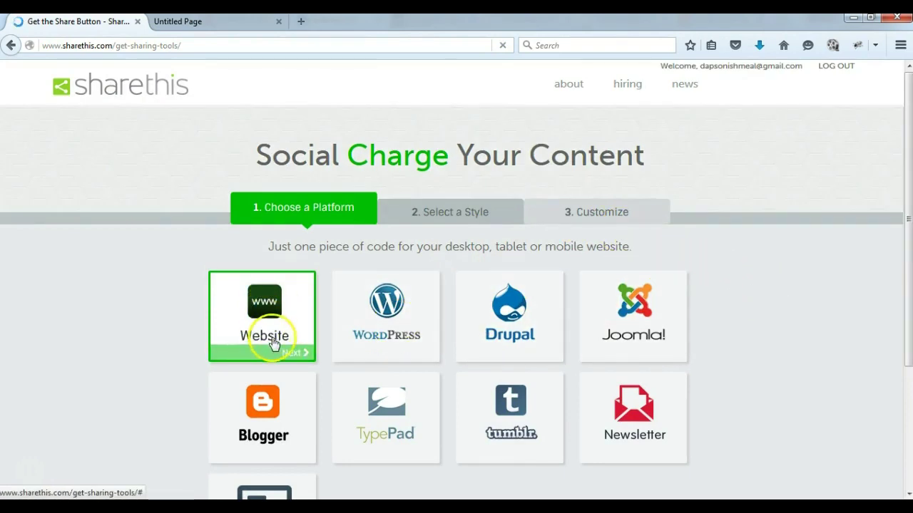
click(288, 356)
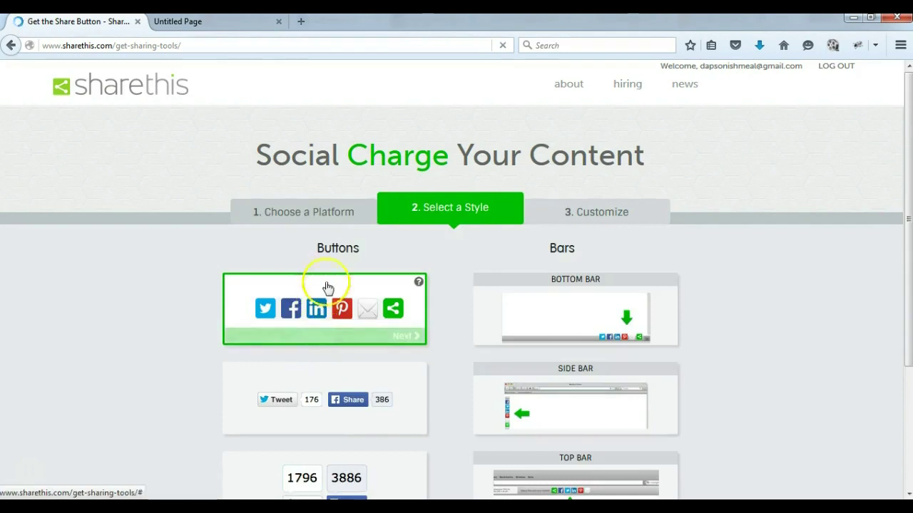
- Choose the sharing button style with horizontal counters and continue to customization
scroll(159, 303, down, 2)
scroll(160, 313, down, 2)
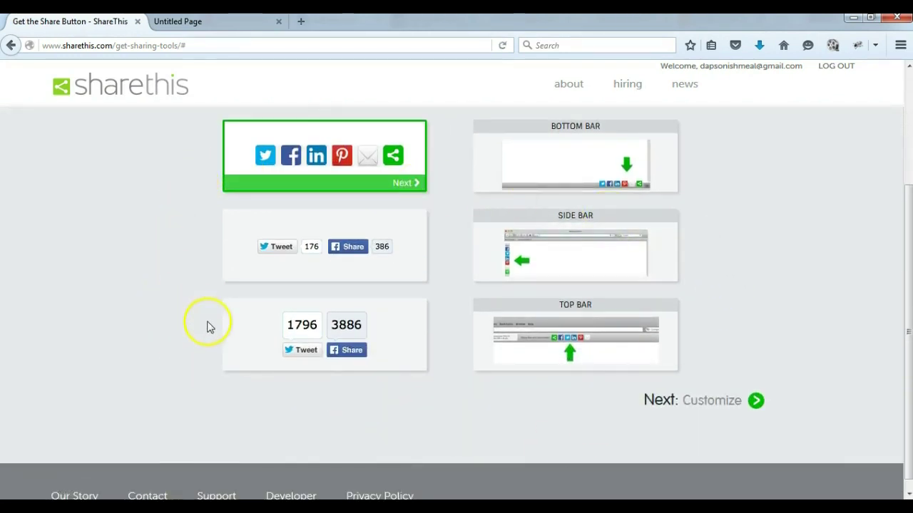
click(308, 266)
scroll(407, 278, up, 4)
mouse_move(417, 404)
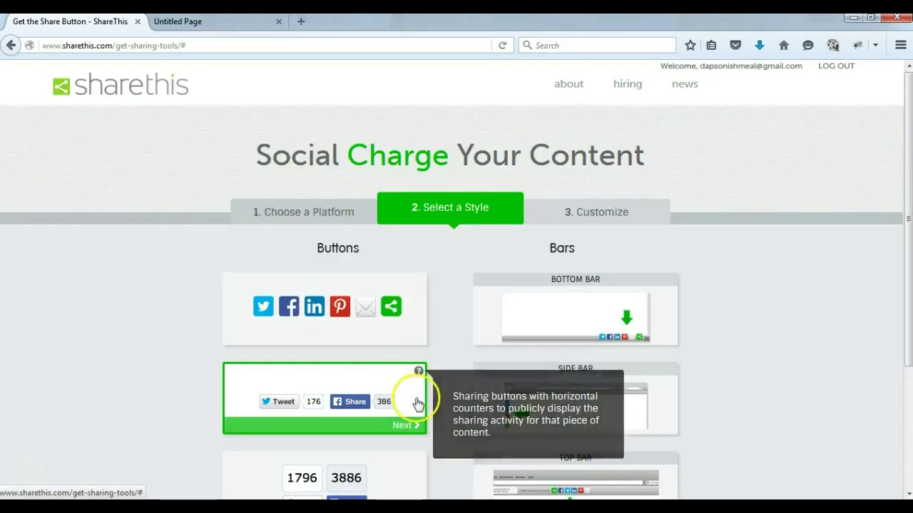
click(408, 423)
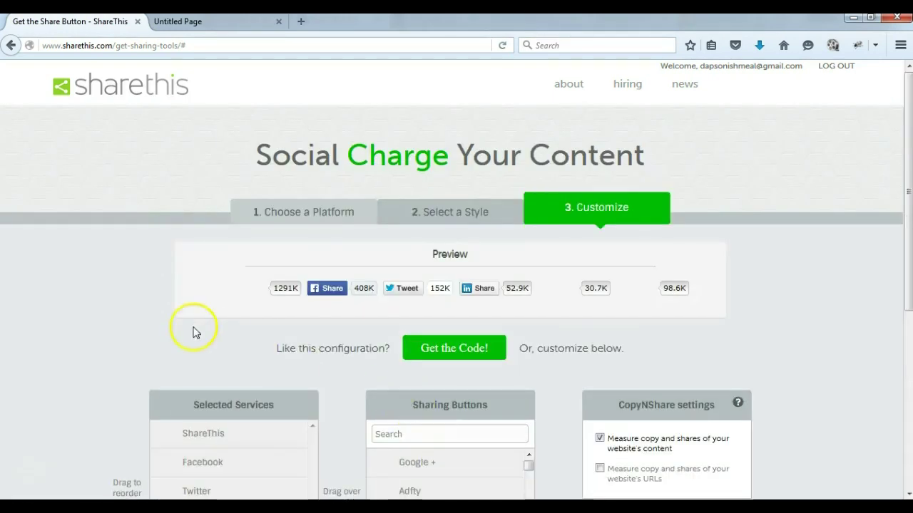
- Remove ShareThis from the selected services and add WhatsApp between Twitter and LinkedIn
scroll(141, 305, down, 2)
scroll(127, 293, down, 4)
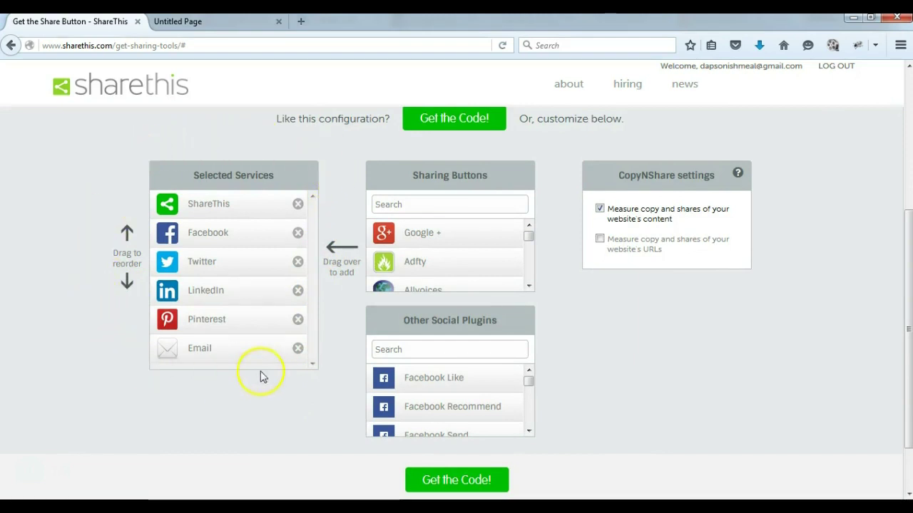
click(298, 206)
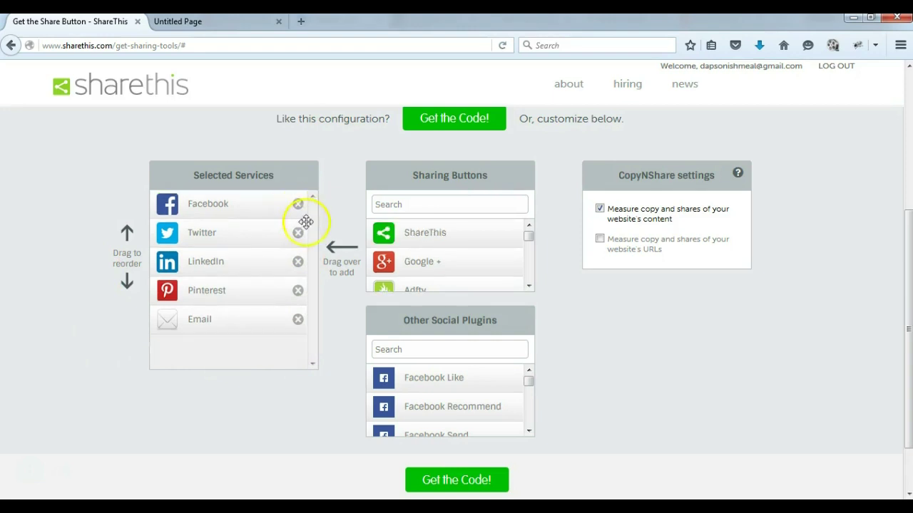
click(433, 204)
text(what)
drag(464, 235, 253, 261)
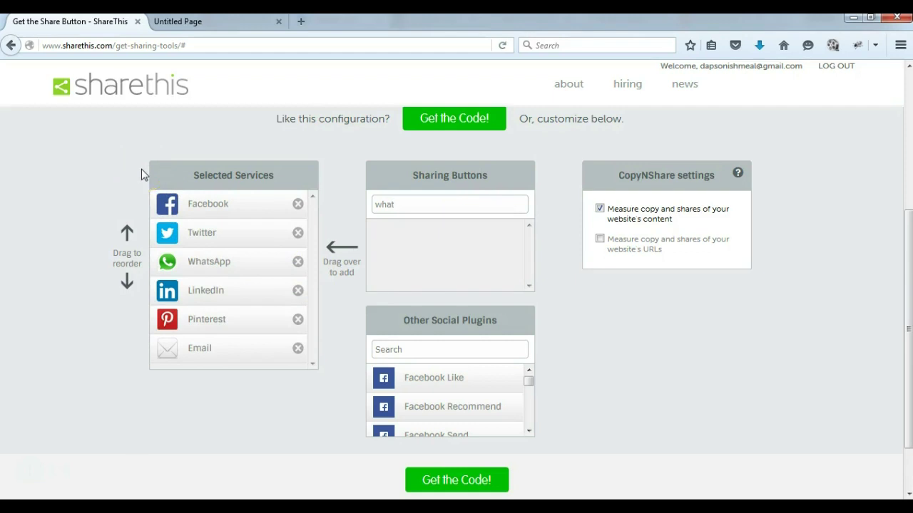
- Get the code for the configured sharing buttons with http as the website type
scroll(139, 173, down, 2)
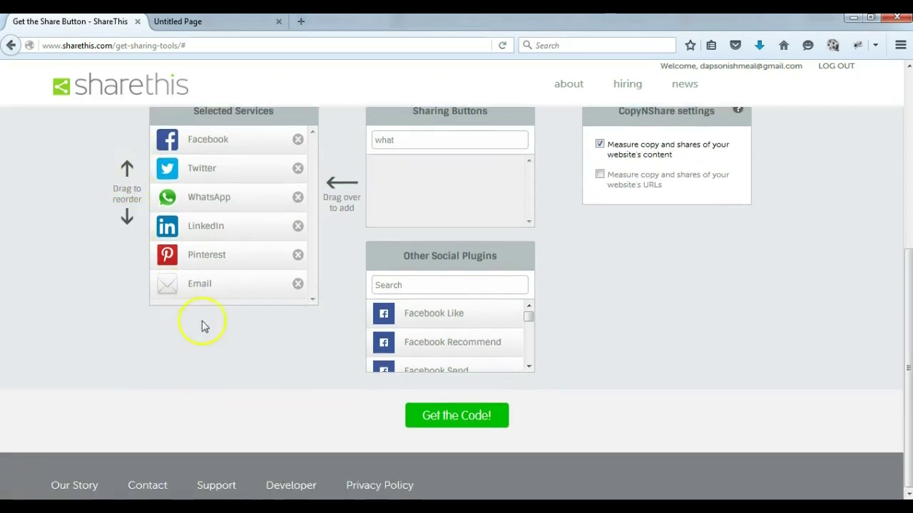
click(485, 416)
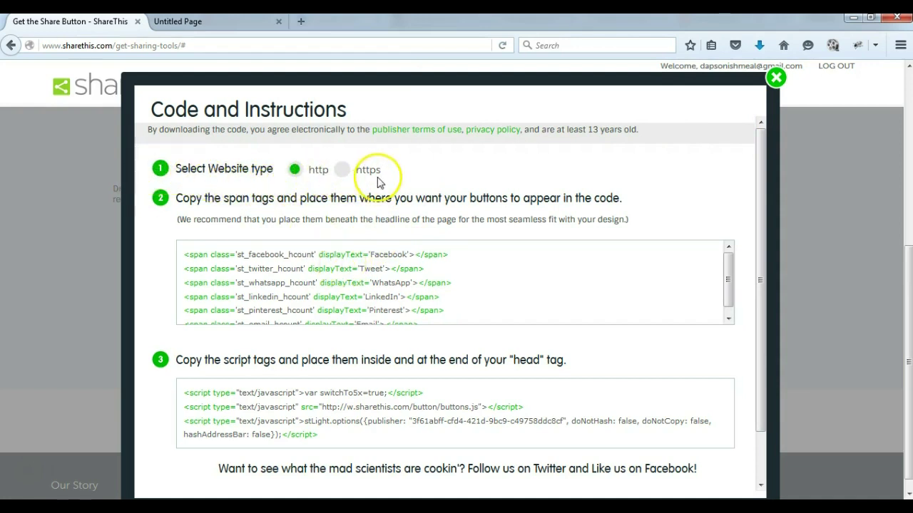
click(313, 181)
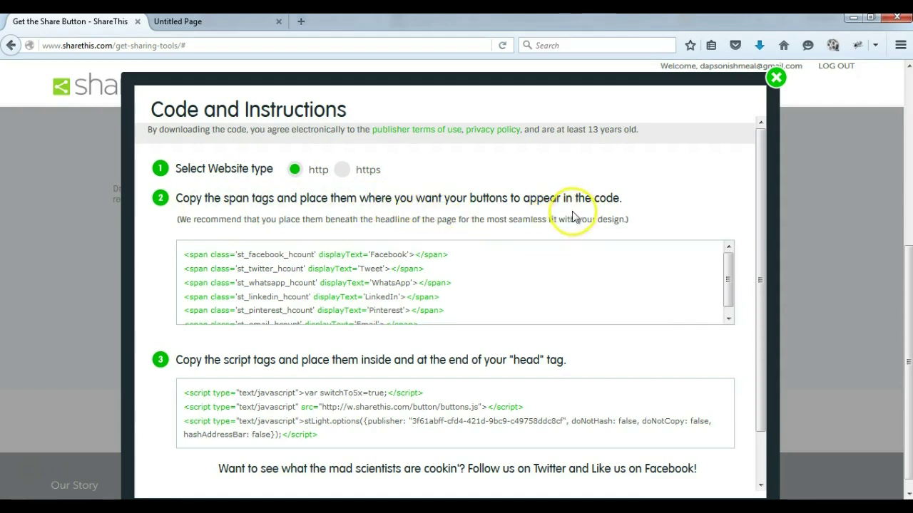
- Copy all the span tags for the sharing buttons, from Facebook through Email
scroll(472, 299, down, 1)
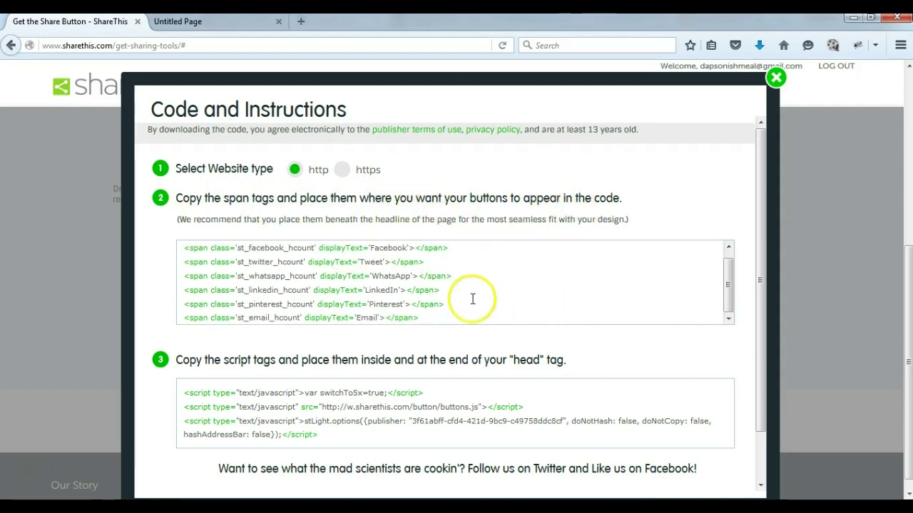
drag(387, 316, 181, 254)
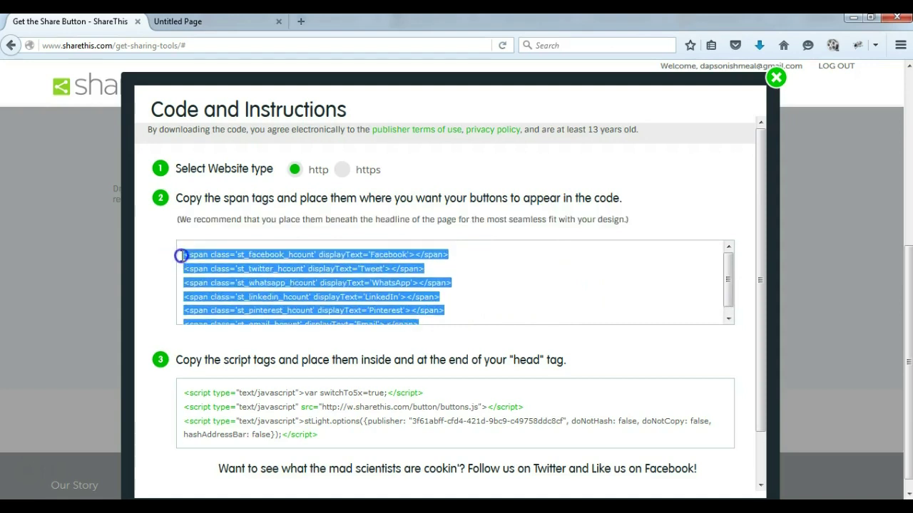
right_click(262, 276)
click(299, 290)
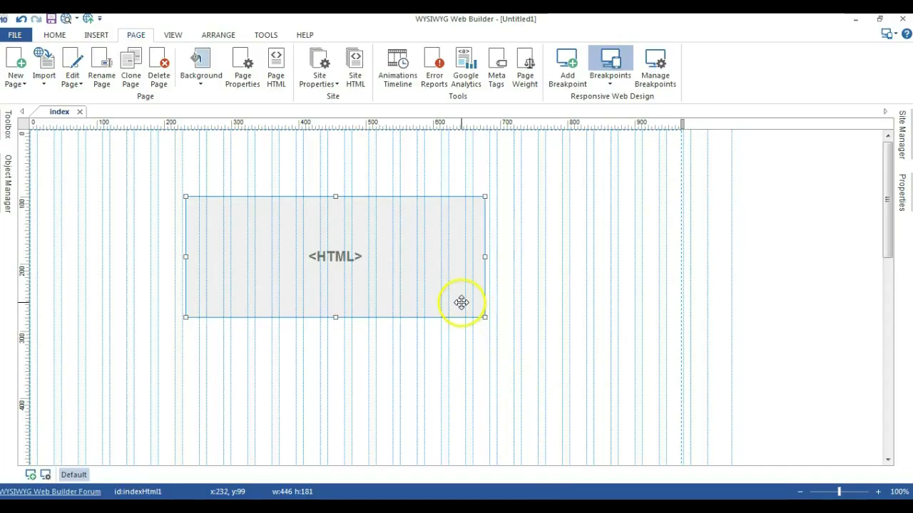
- In WYSIWYG Web Builder, replace the existing HTML object on the index page with a new one about 342 by 206 pixels
key(Delete)
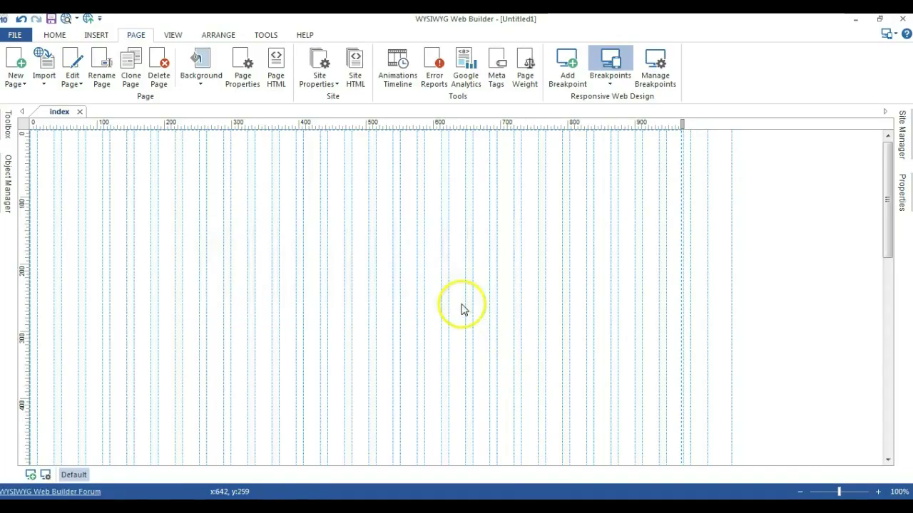
click(7, 135)
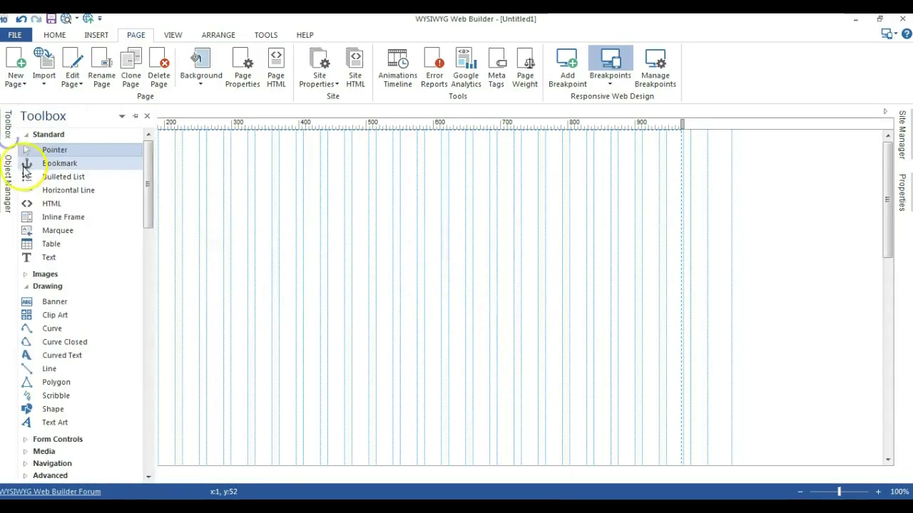
click(50, 204)
mouse_move(228, 182)
mouse_down()
mouse_move(249, 218)
mouse_move(376, 291)
mouse_move(454, 316)
mouse_up()
- Paste the copied span tags into the new HTML object as its code
double_click(432, 277)
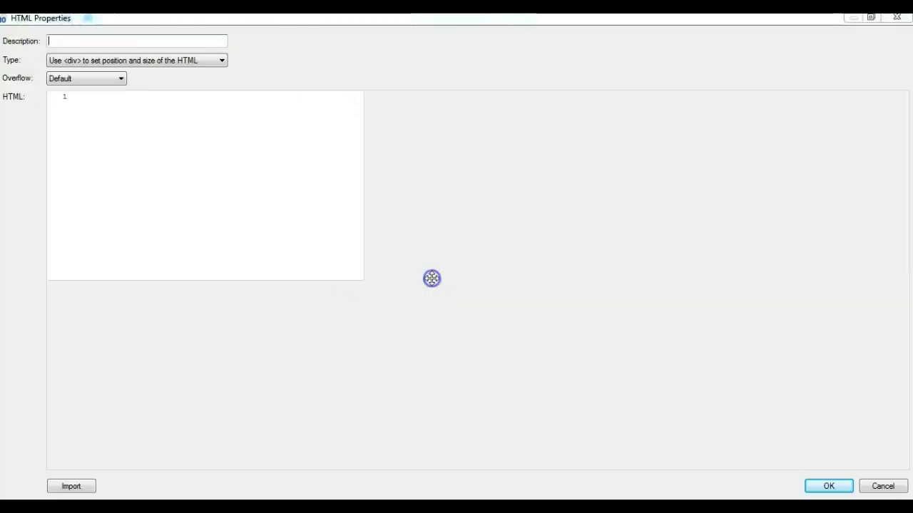
key(ctrl+v)
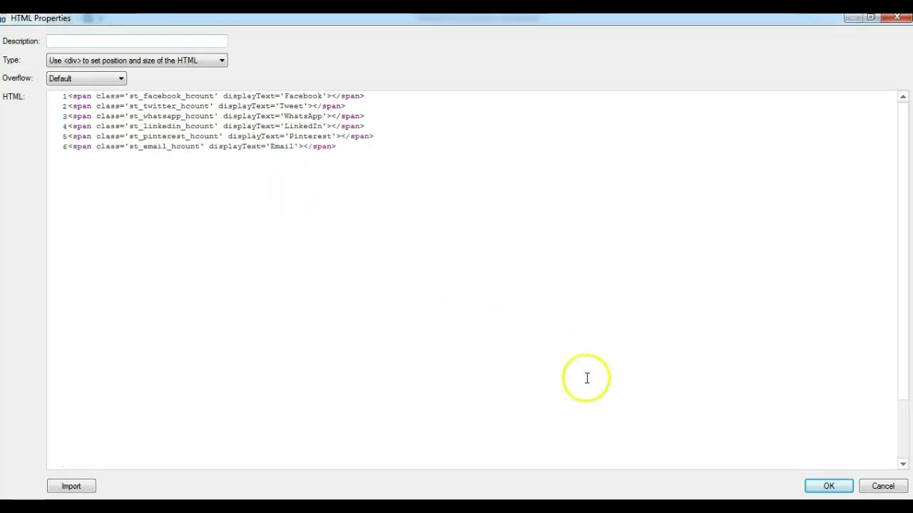
click(808, 491)
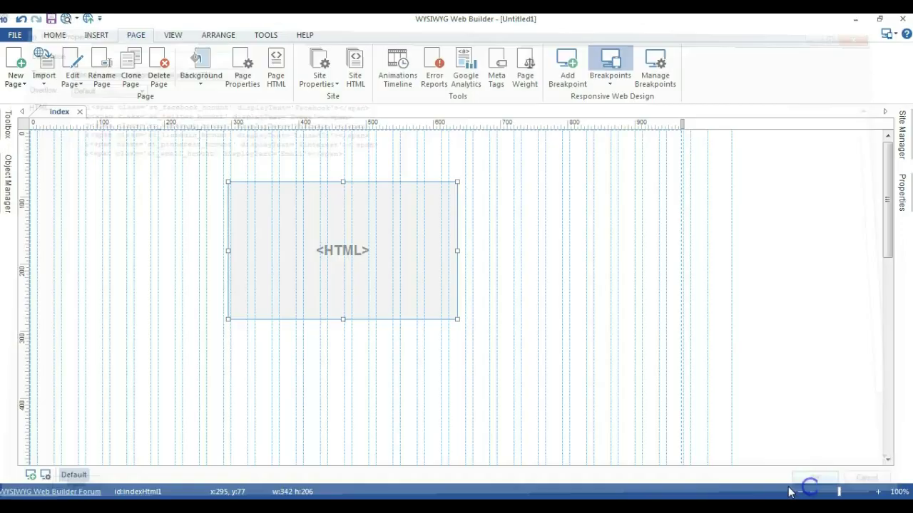
- Switch back to the ShareThis page in Firefox and copy the script tags meant for the head section
click(358, 487)
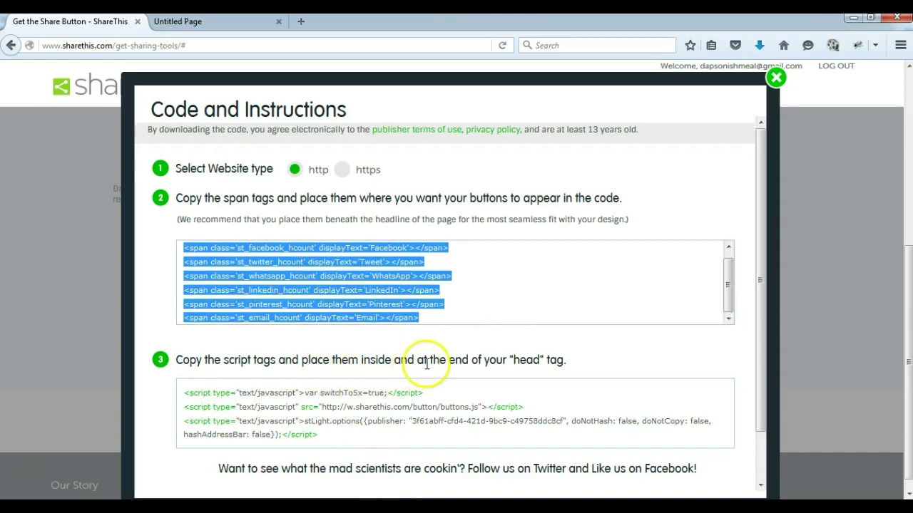
drag(187, 393, 335, 436)
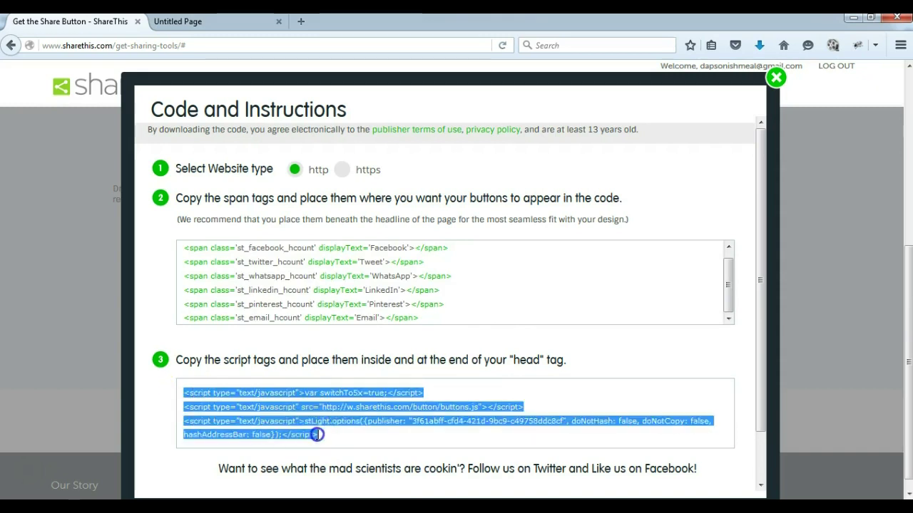
right_click(329, 422)
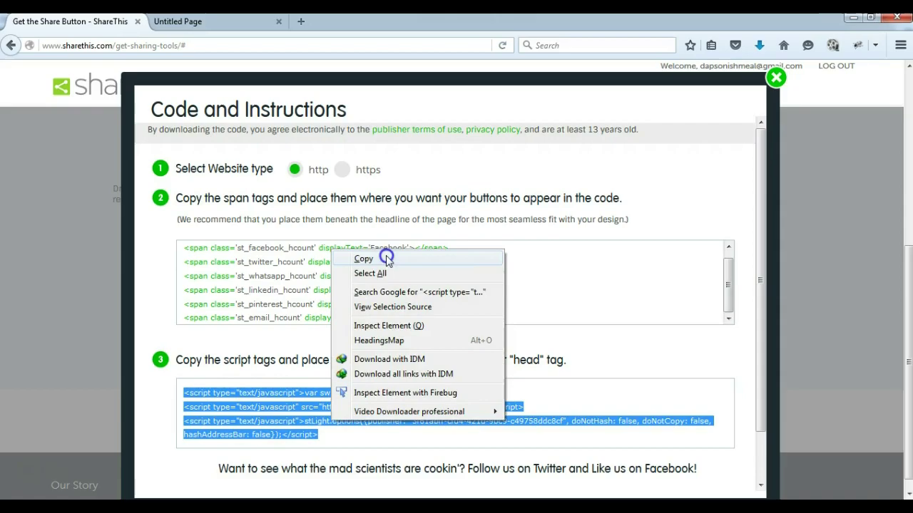
click(386, 258)
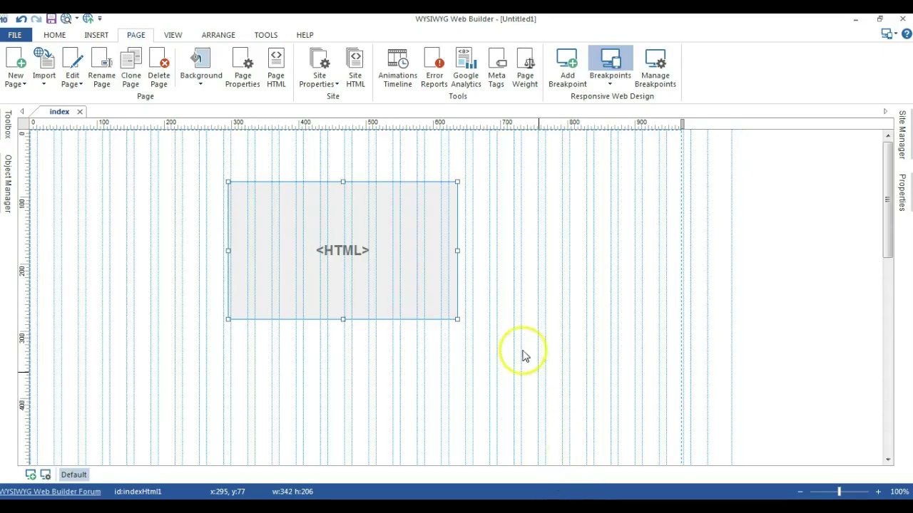
- In WYSIWYG Web Builder, replace the Site HTML code between the head tags with the copied script tags and preview the page in the browser
click(136, 35)
click(354, 63)
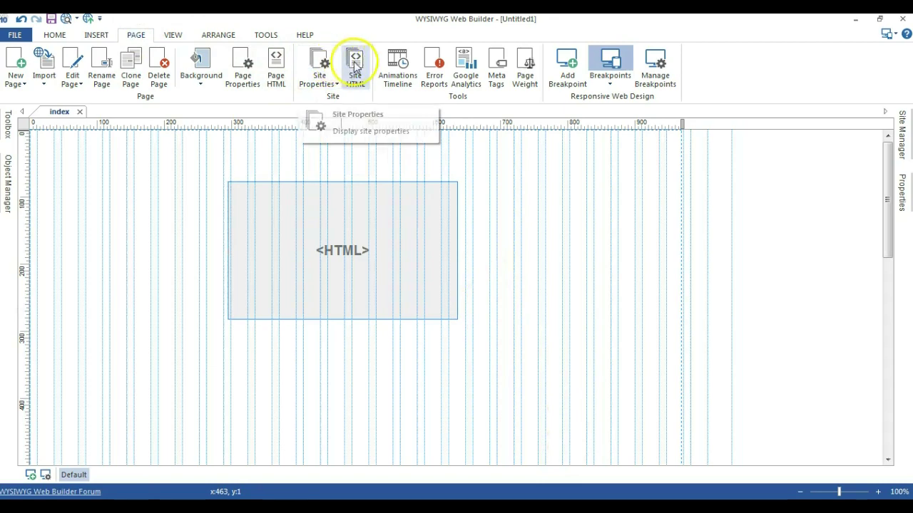
click(264, 290)
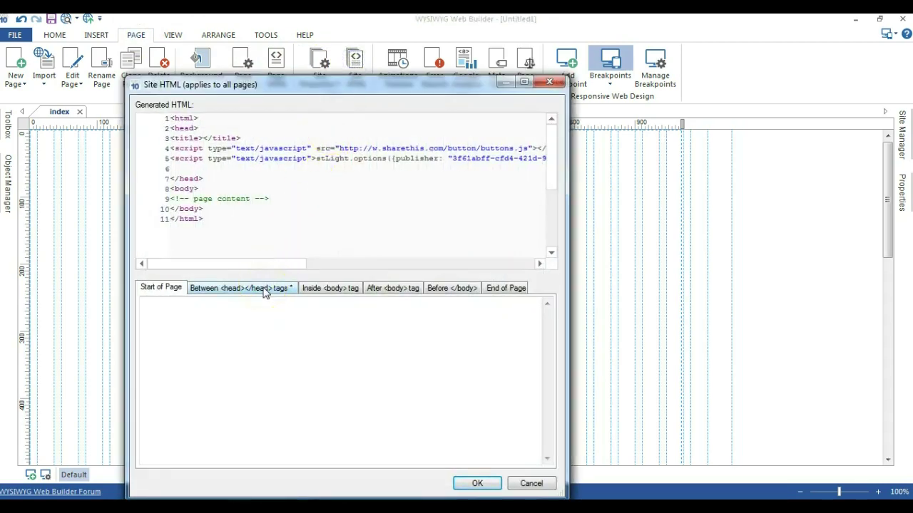
click(264, 316)
key(ctrl+a)
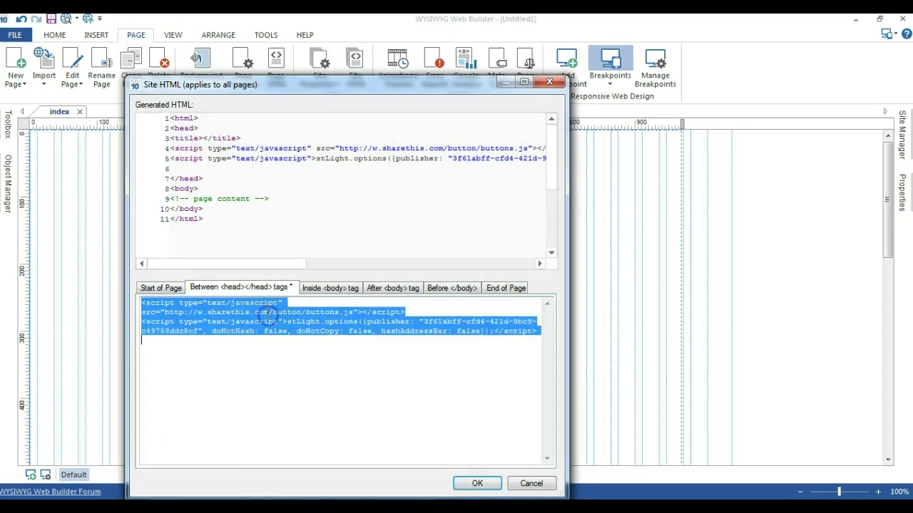
key(Delete)
key(ctrl+v)
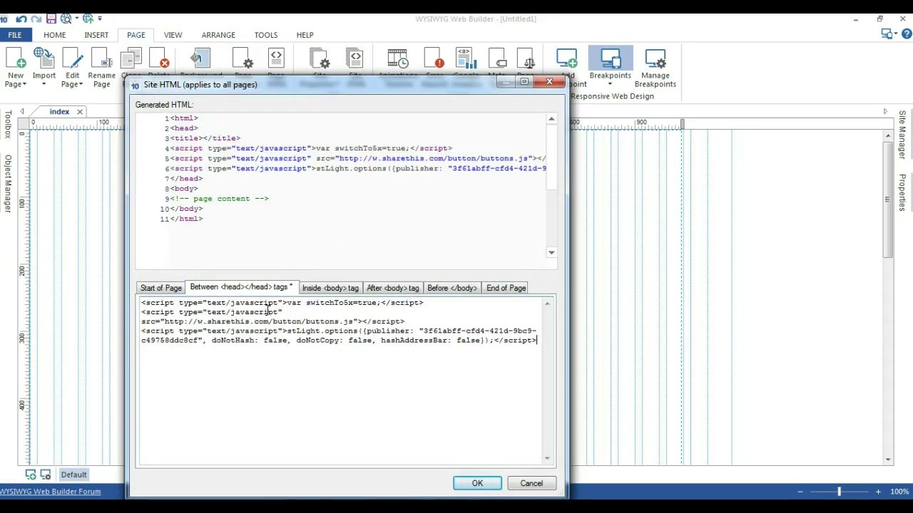
click(462, 485)
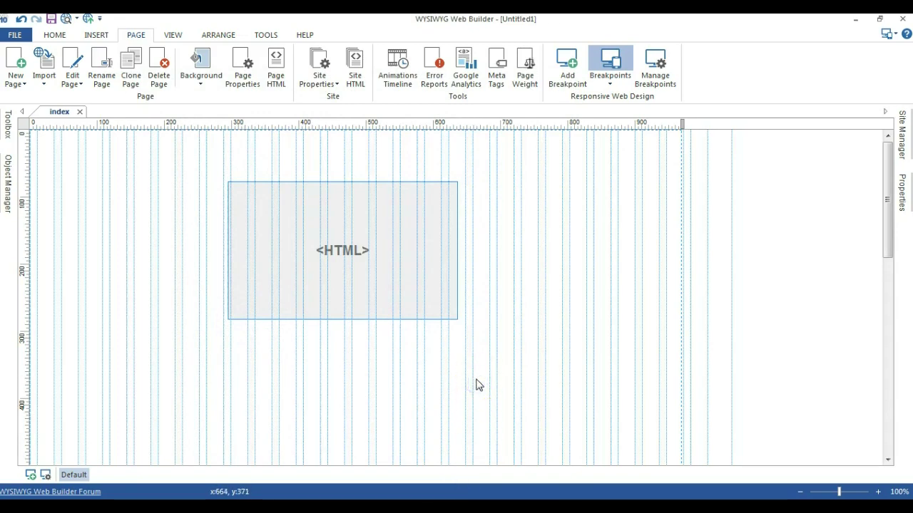
key(F5)
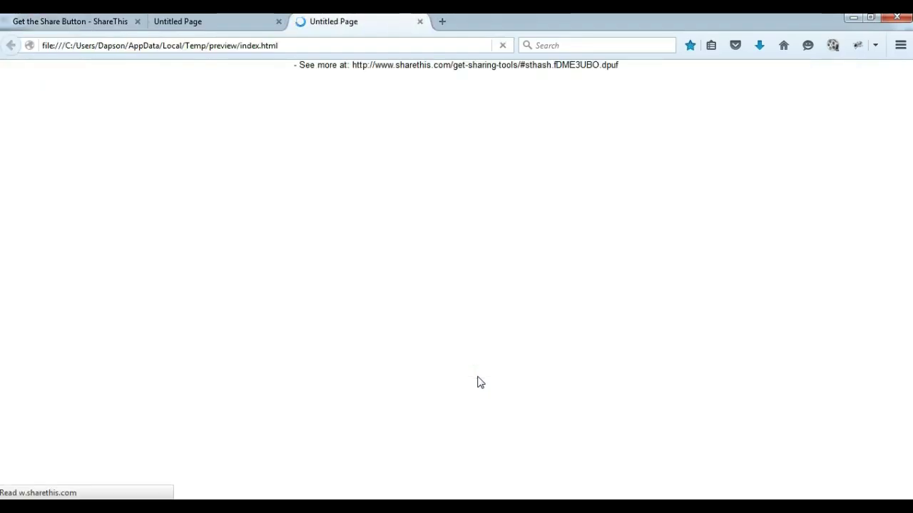